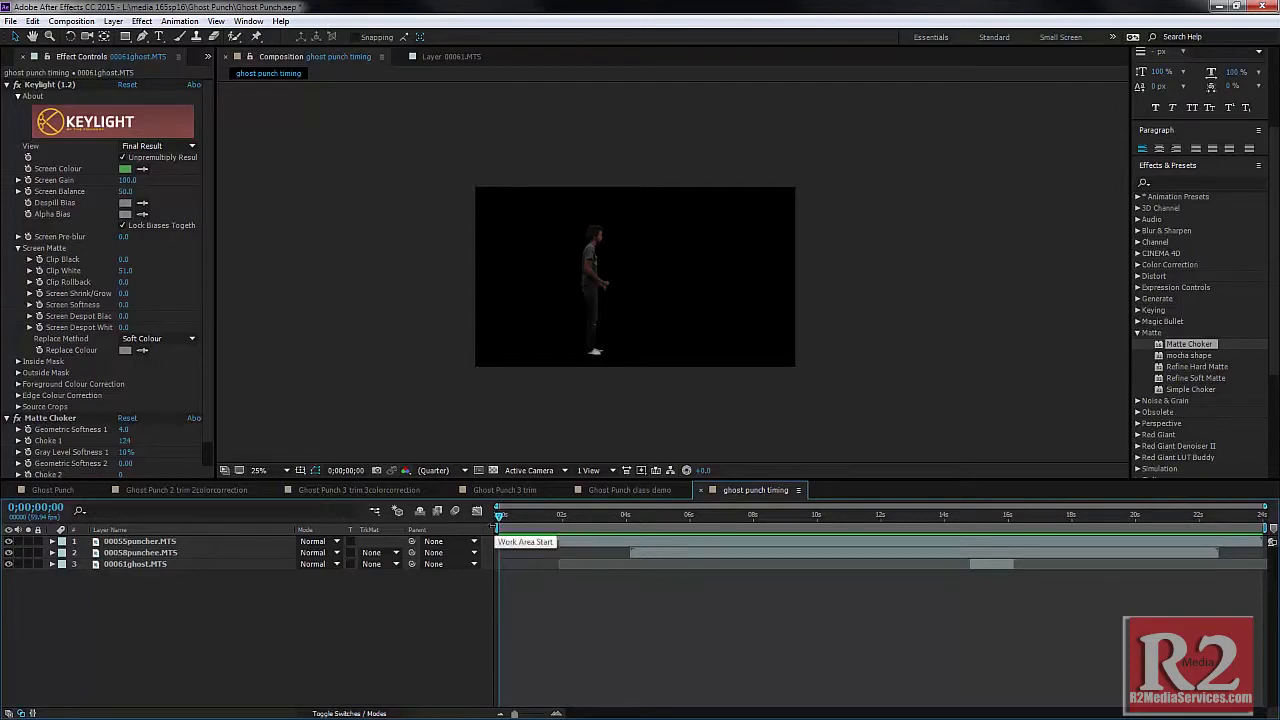
Play back the ghost punch timing composition and scrub around the punch between about 14 and 17 seconds to review its timing
key("space")
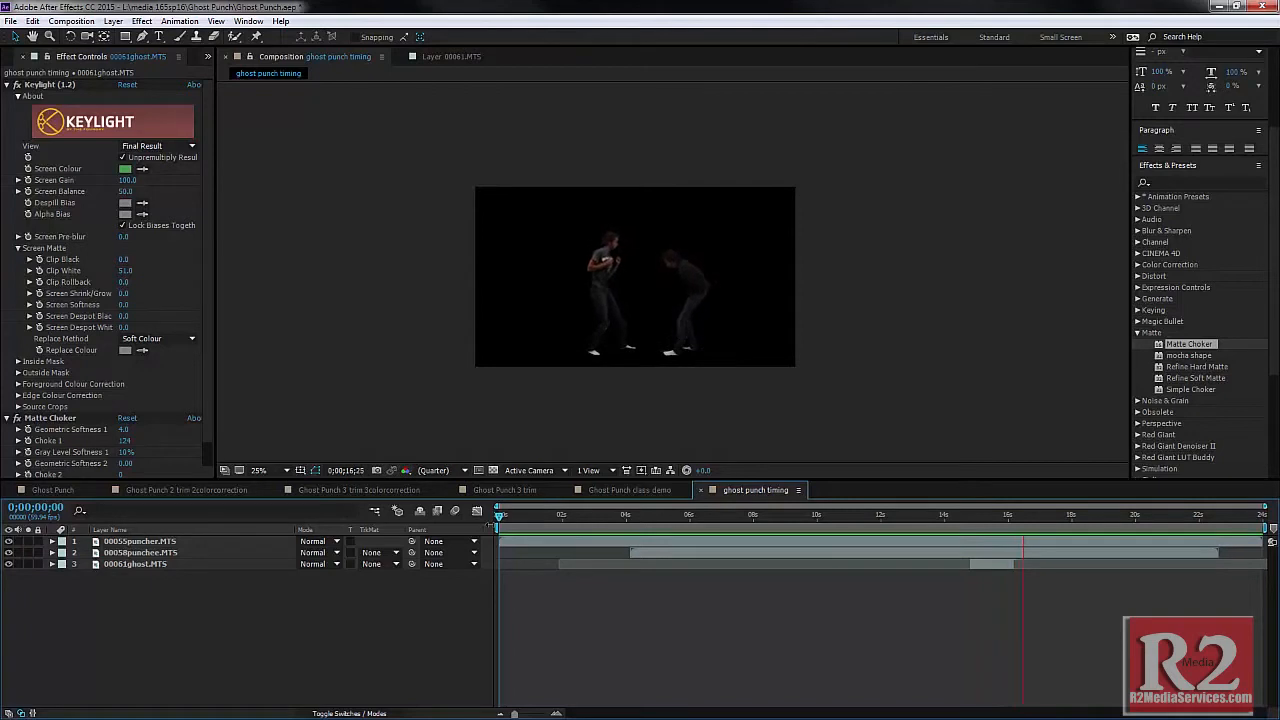
key("space")
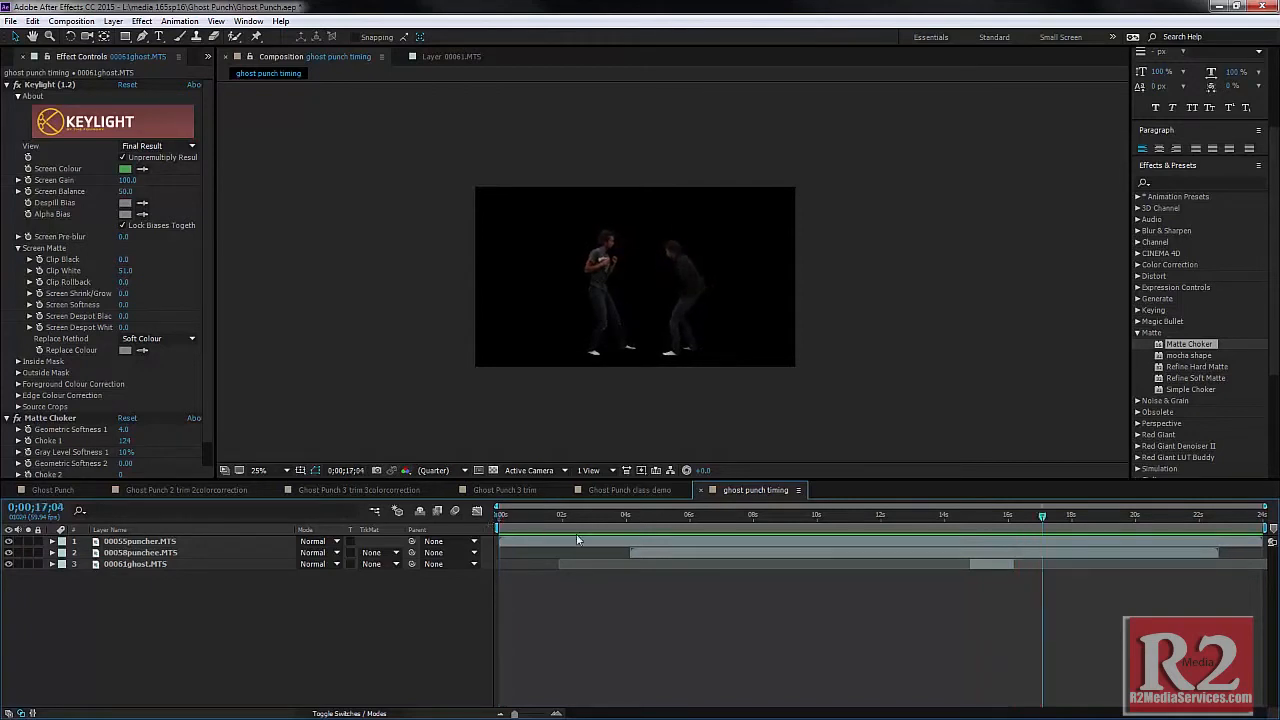
left_click(946, 516)
key("space")
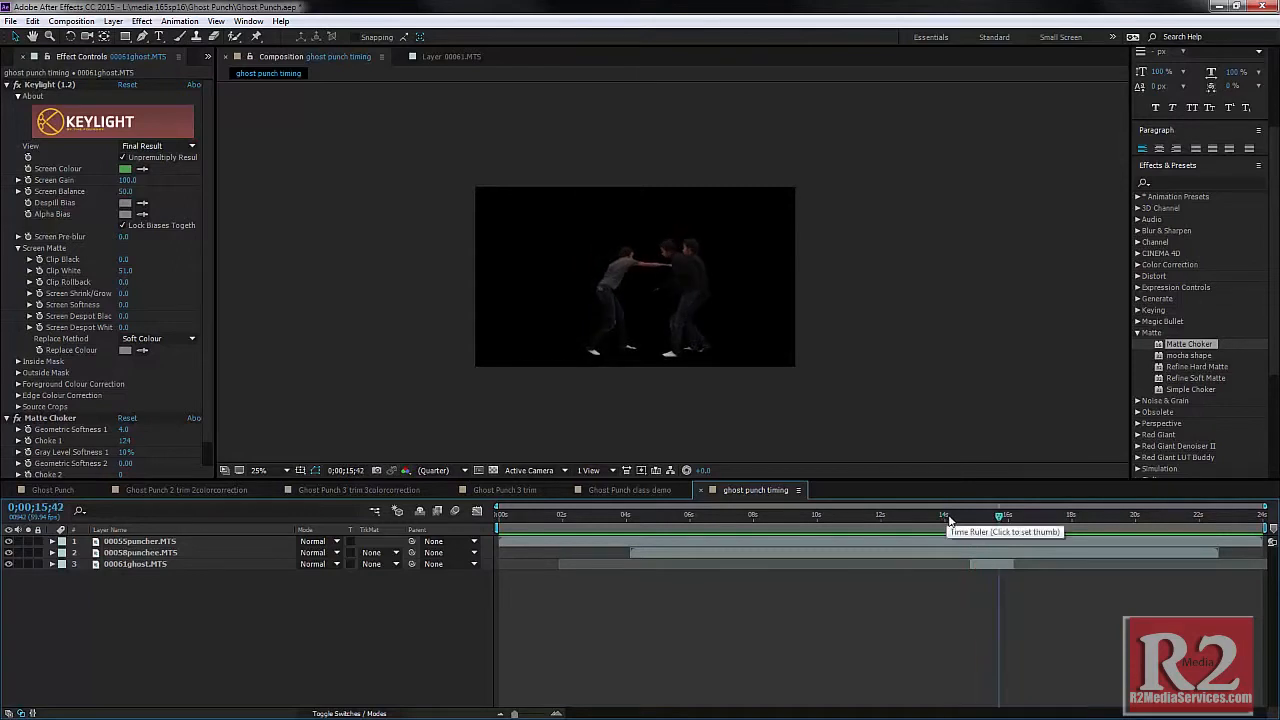
mouse_move(948, 519)
left_mouse_down()
mouse_move(974, 516)
mouse_move(952, 520)
mouse_move(983, 531)
mouse_move(954, 526)
mouse_move(981, 529)
mouse_move(962, 537)
left_mouse_up()
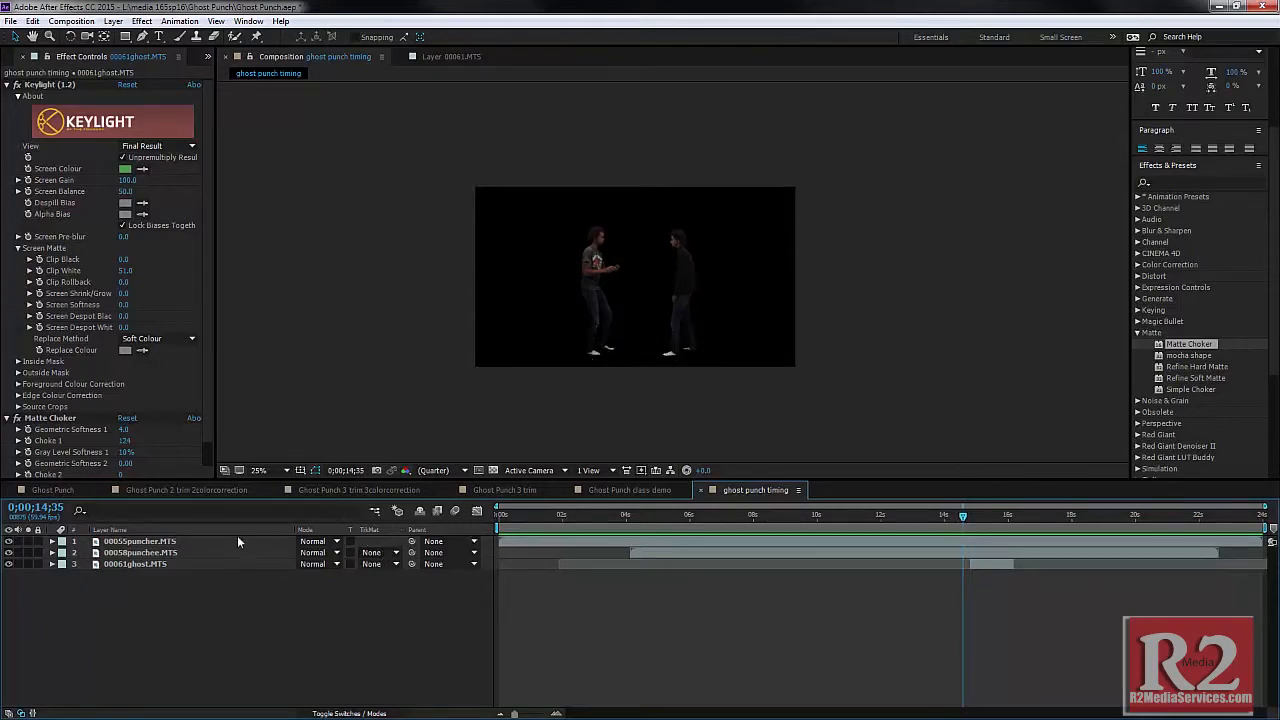
Expand the 00061ghost.MTS layer's properties and enable time remapping on that layer
left_click(53, 565)
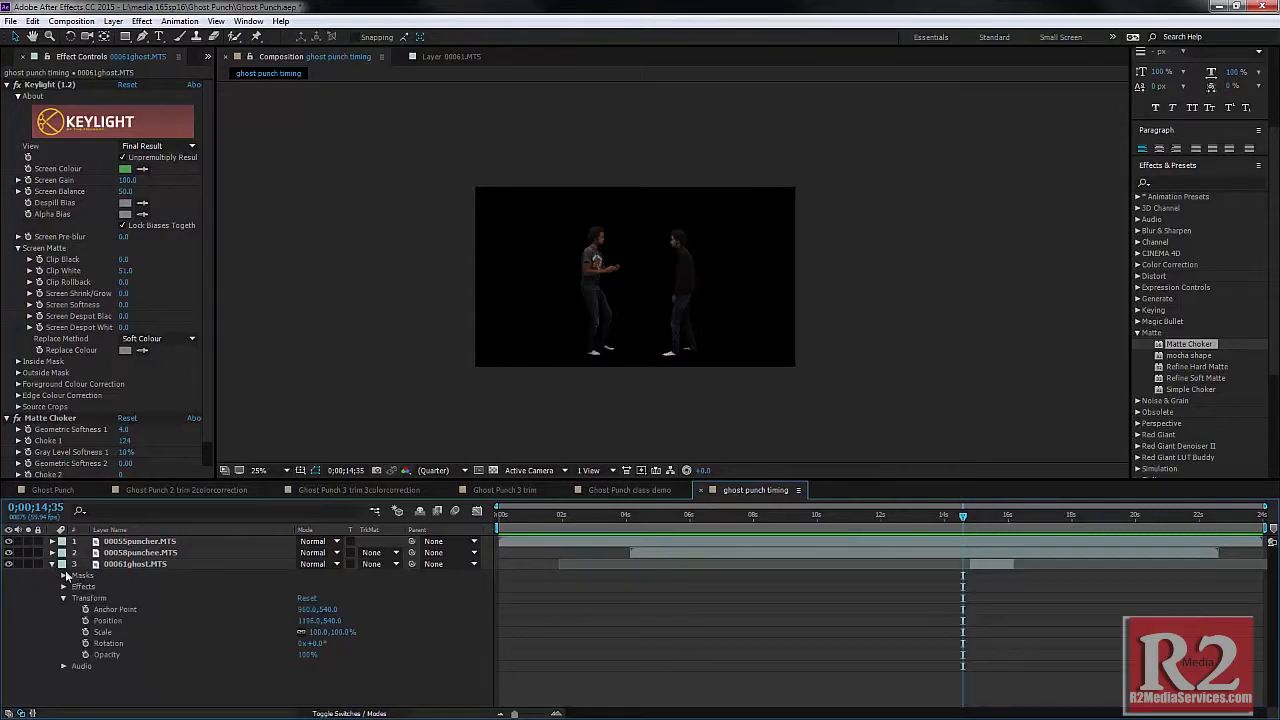
left_click(122, 565)
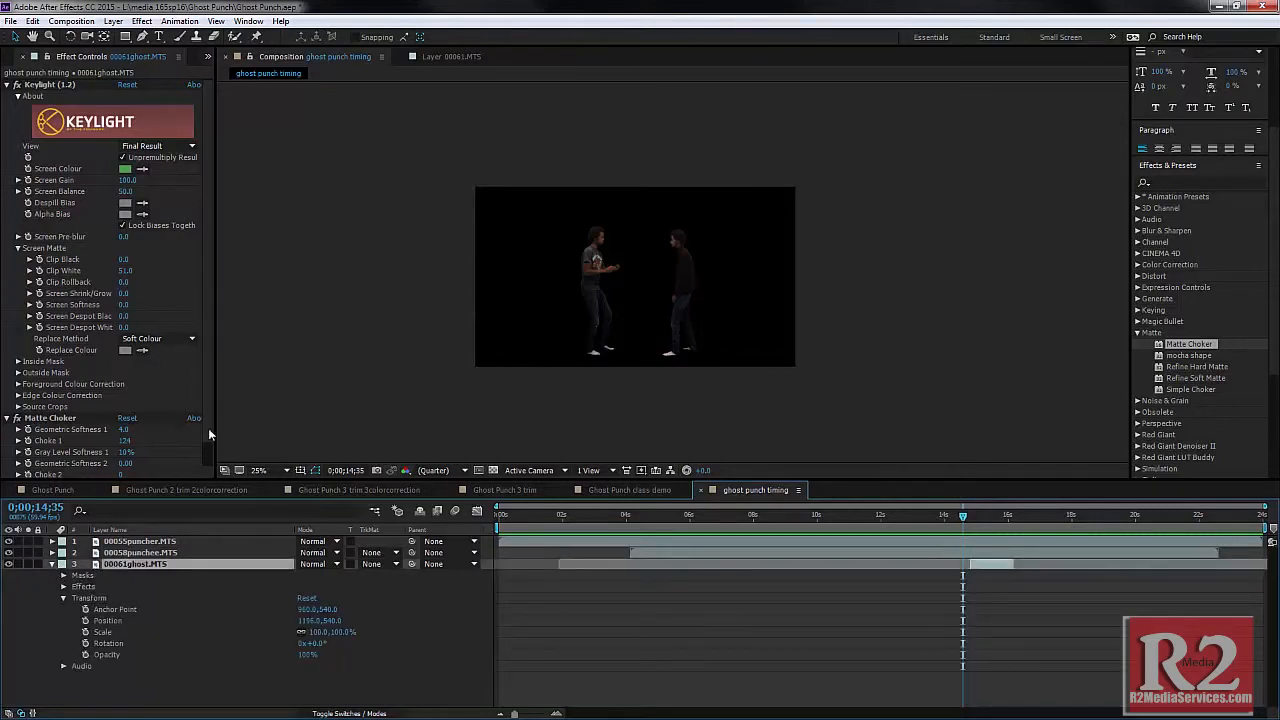
left_click(114, 21)
mouse_move(179, 195)
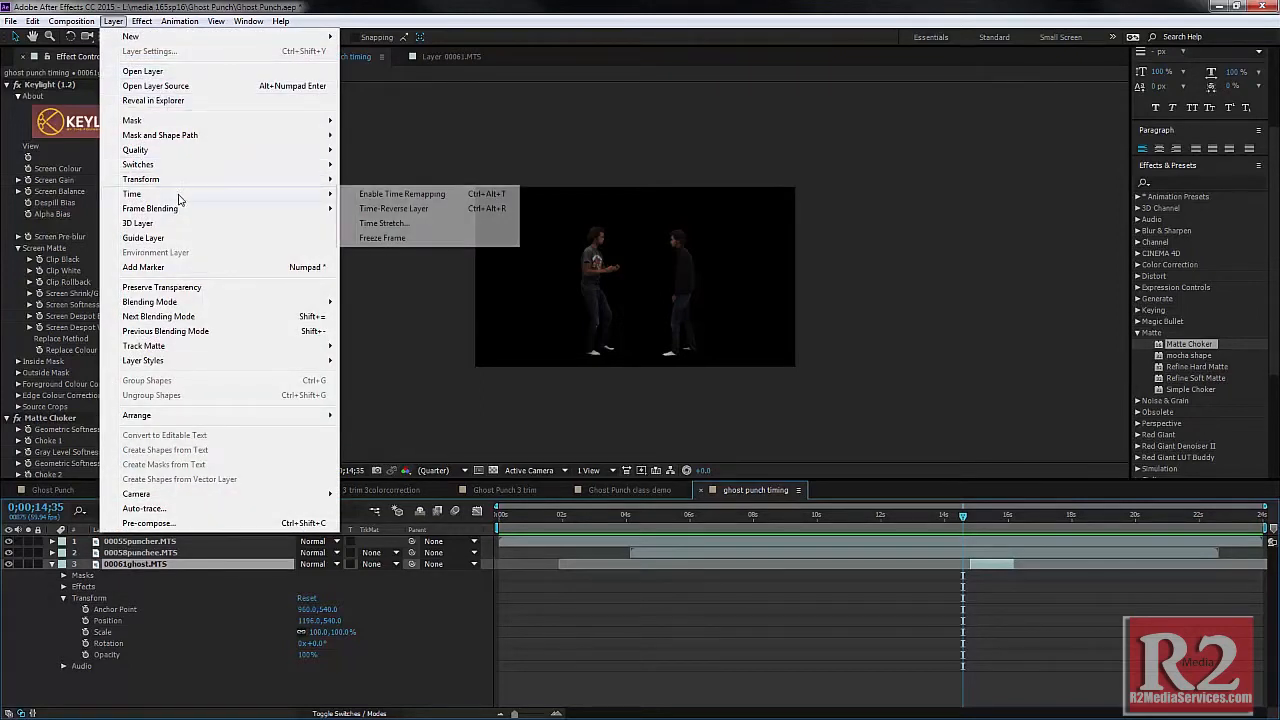
left_click(403, 194)
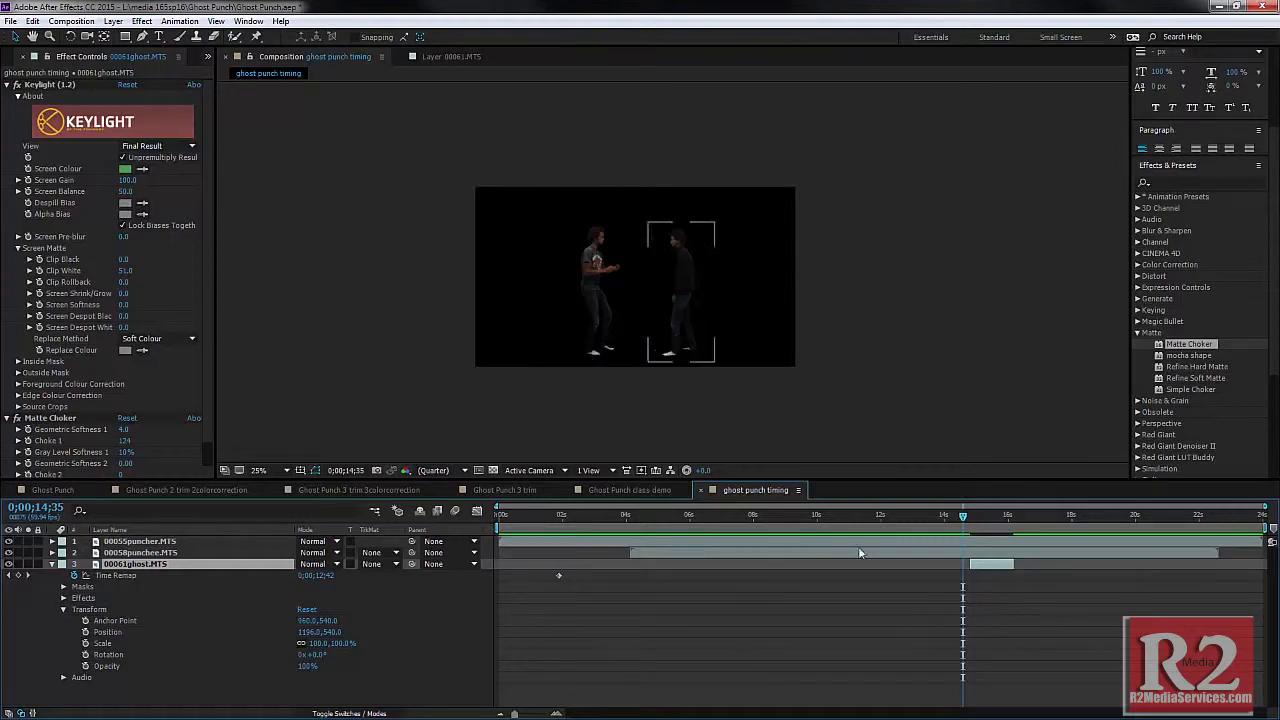
Add a Time Remap keyframe to the ghost layer at 0;00;14;48, where its visible section begins, undoing the one at 0;00;14;47
mouse_move(962, 519)
left_mouse_down()
mouse_move(987, 532)
mouse_move(969, 522)
left_mouse_up()
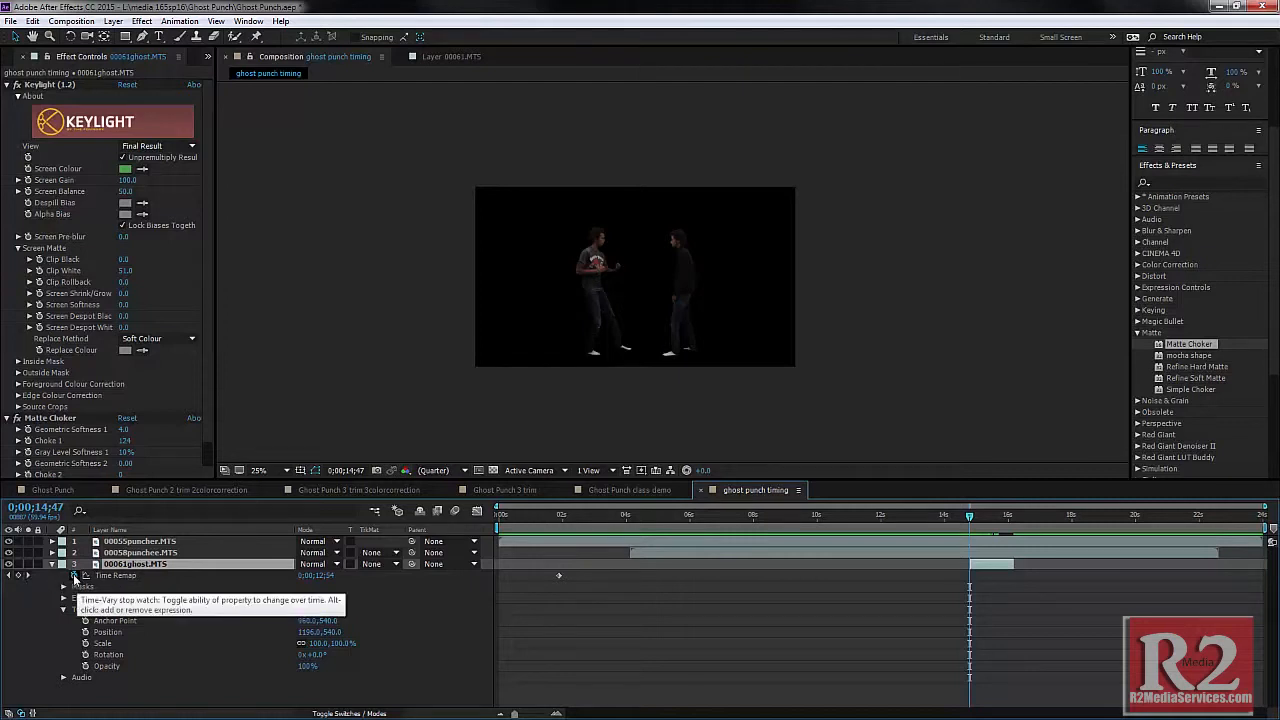
left_click(18, 577)
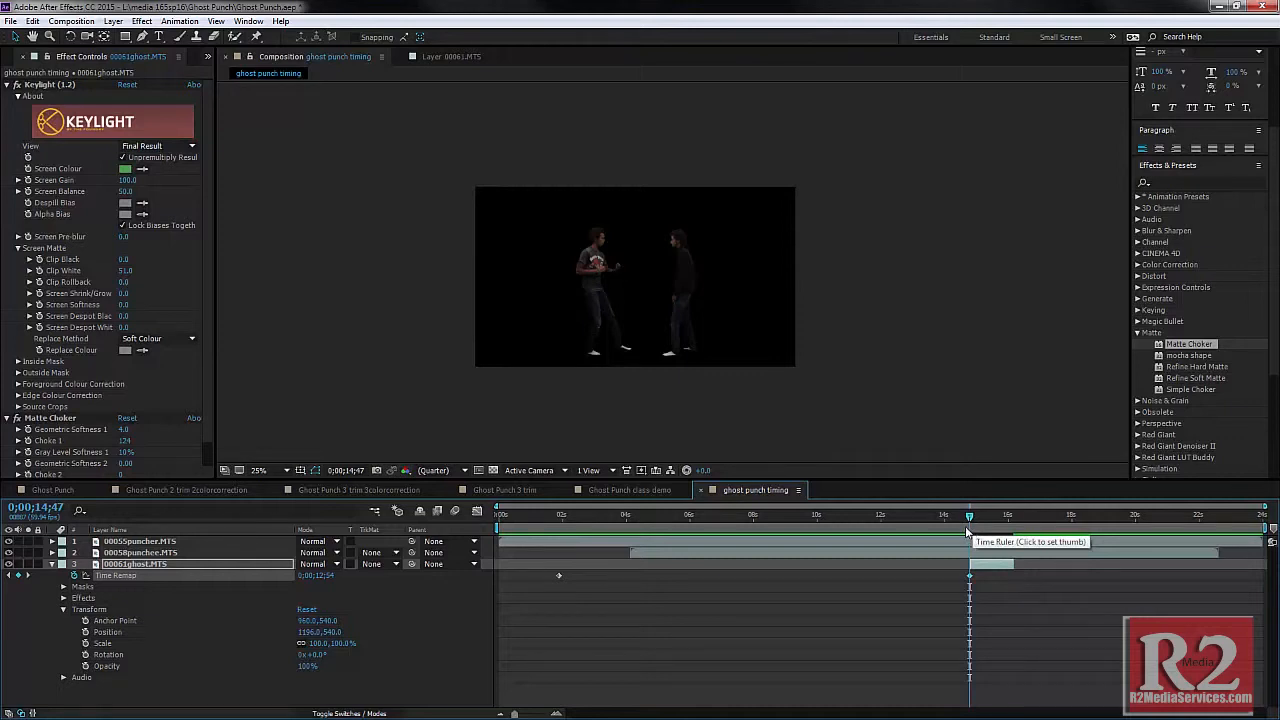
key("ctrl+z")
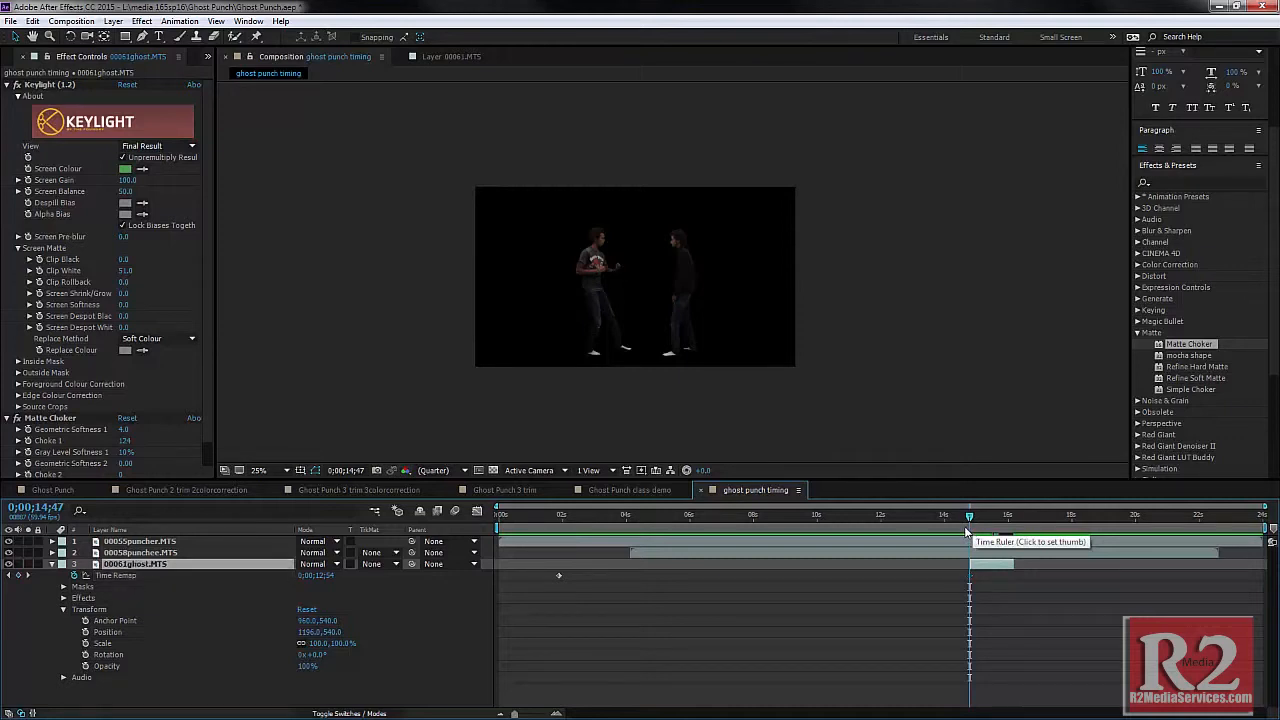
key("Page_Down")
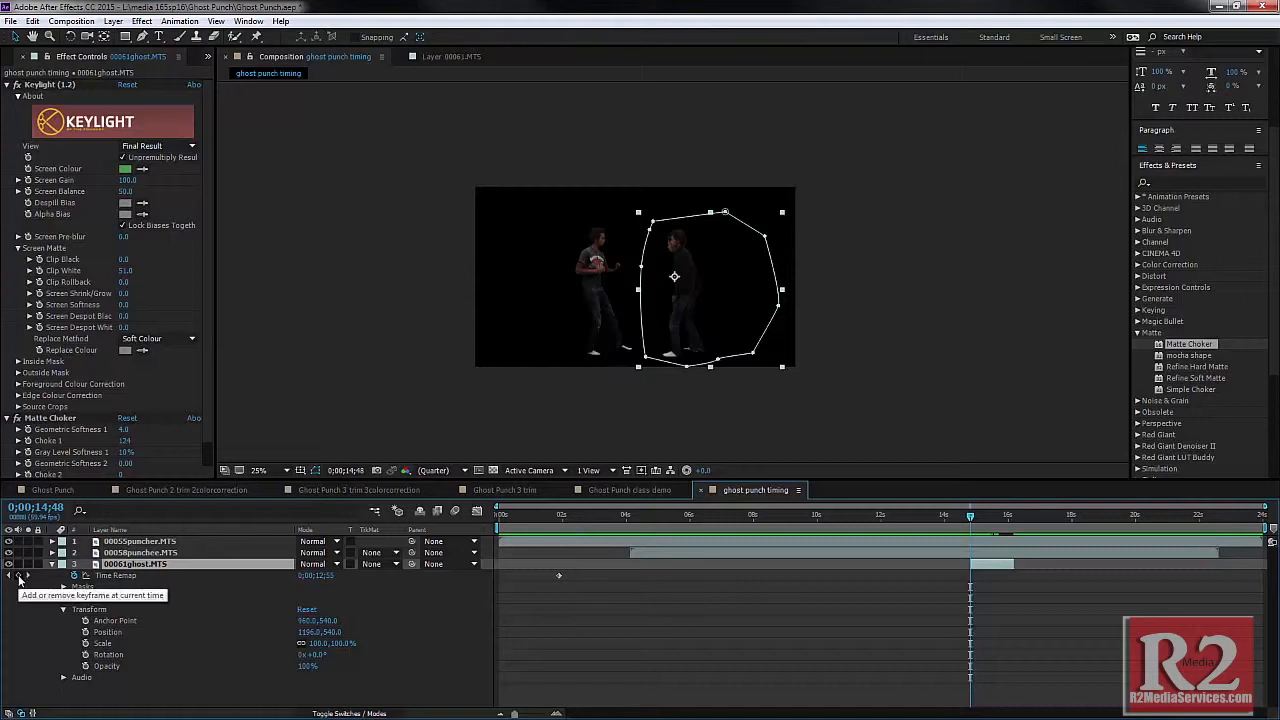
left_click(19, 577)
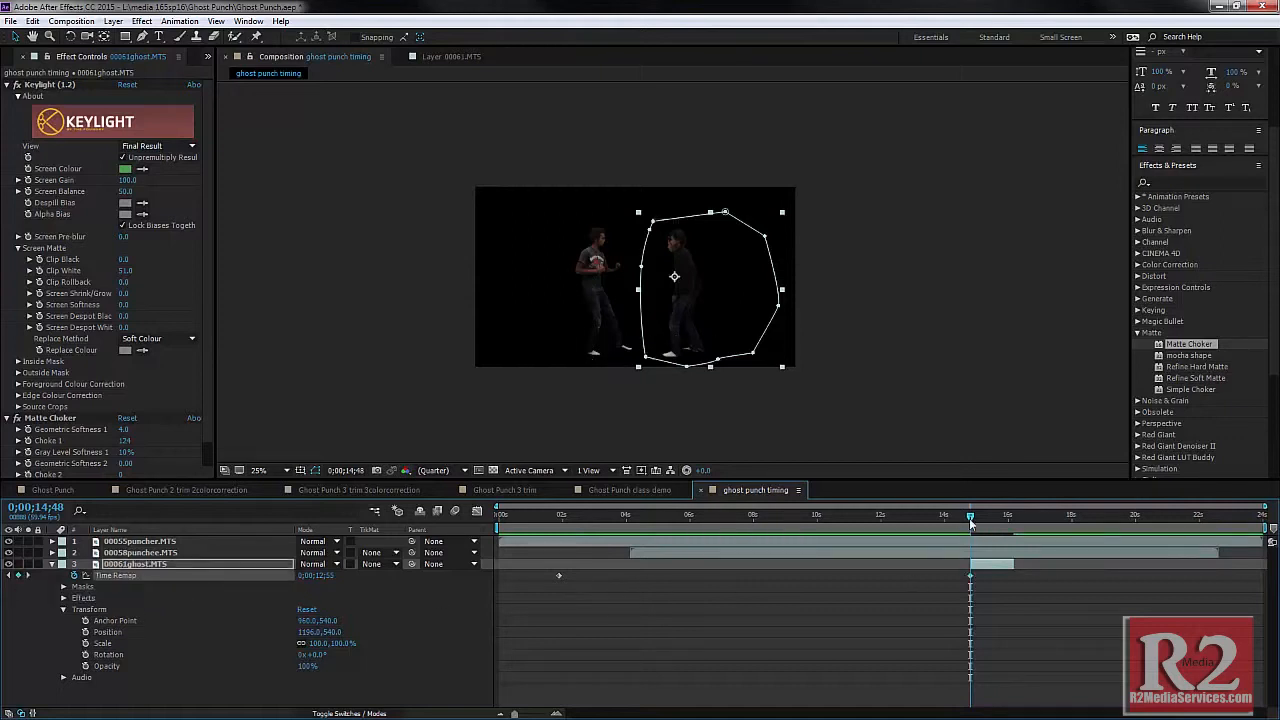
Add a Time Remap keyframe at 0;00;16;01 and paste a copy of it shortly before the 18-second mark to hold the frame
left_click_drag(970, 520, 1010, 516)
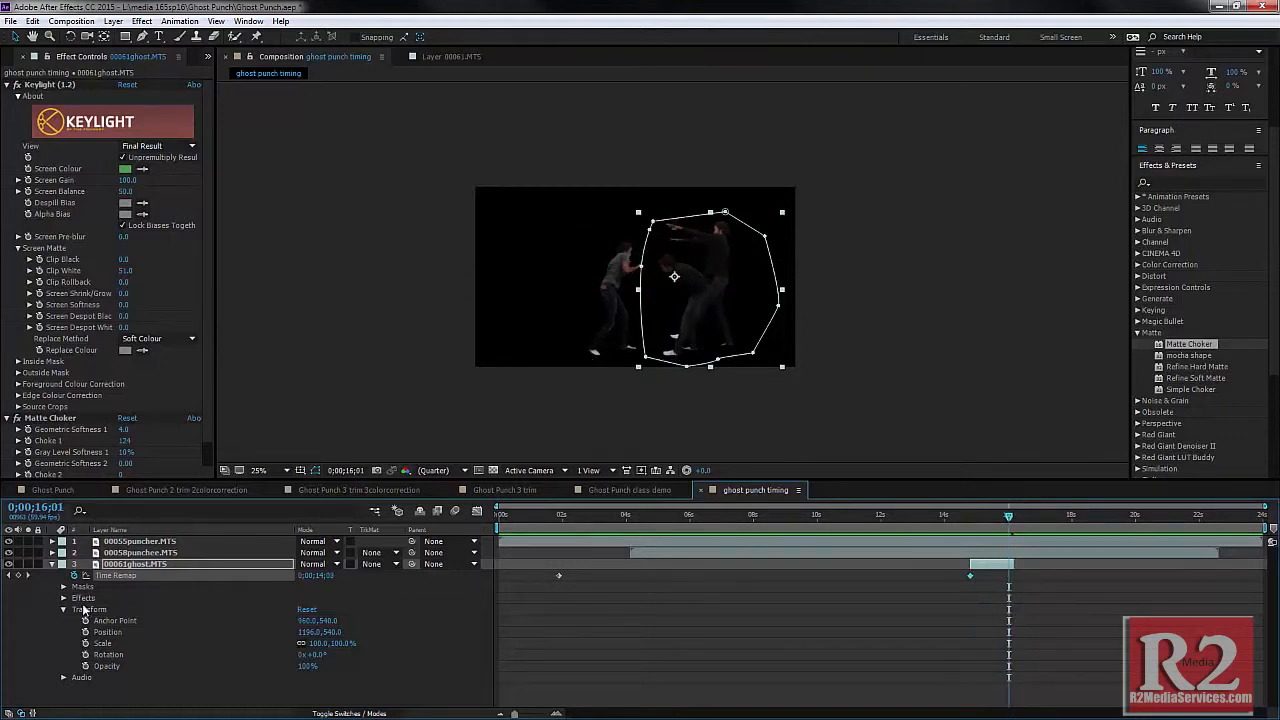
left_click(18, 576)
left_click(1020, 598)
left_click_drag(1018, 588, 1004, 573)
left_click_drag(1010, 516, 1058, 526)
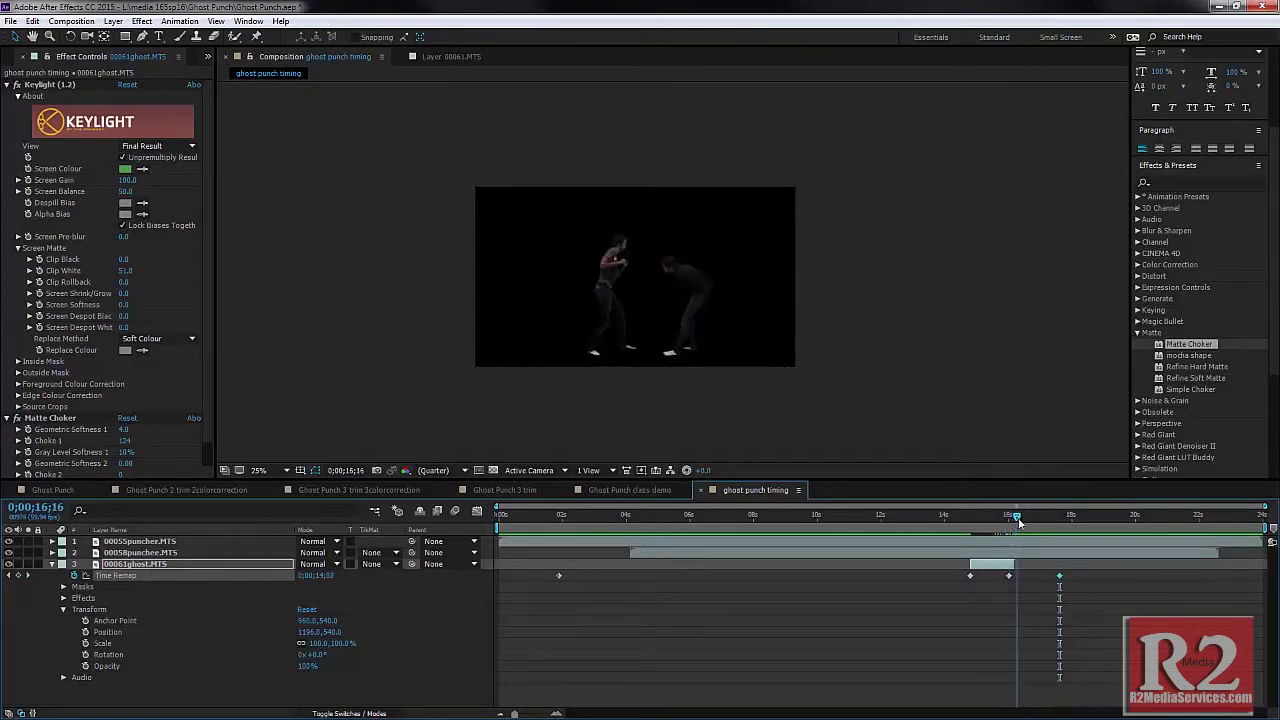
Examine the flat section of the Time Remap curve in the Graph Editor and return to the layer bar view
mouse_move(1018, 521)
left_mouse_down()
mouse_move(996, 523)
mouse_move(1046, 524)
mouse_move(998, 525)
mouse_move(1055, 538)
mouse_move(1029, 538)
left_mouse_up()
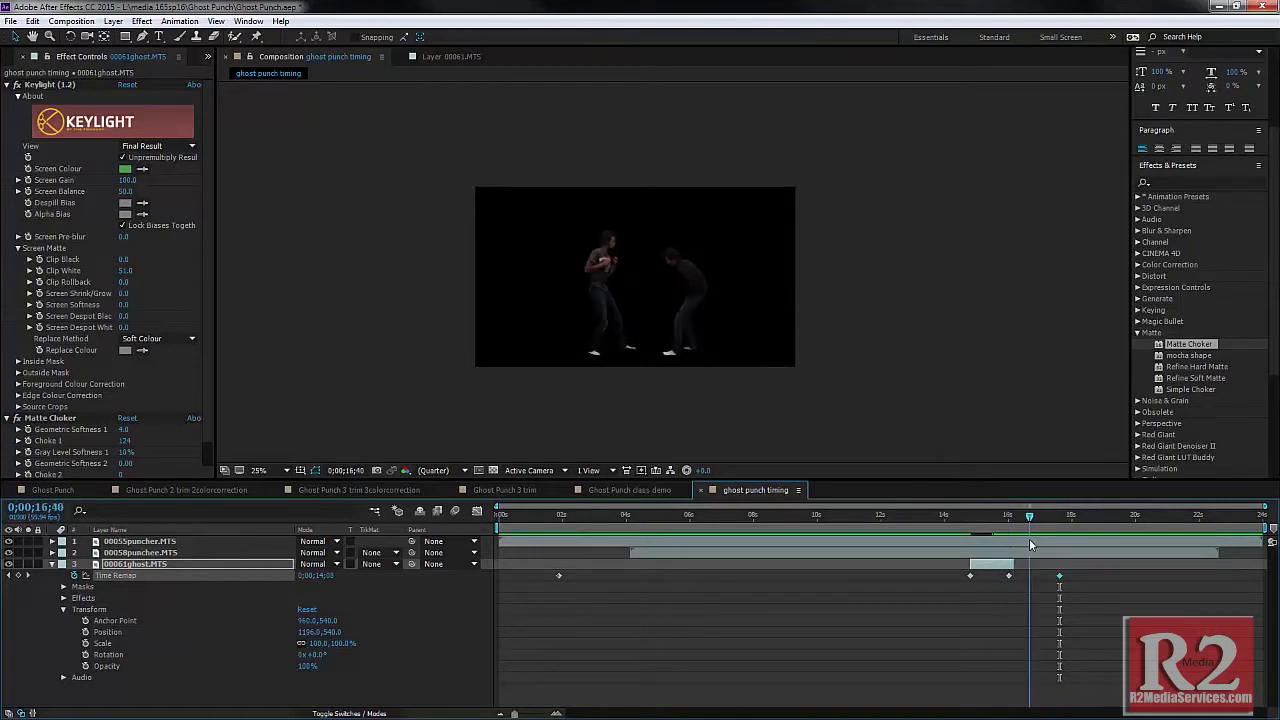
left_click(477, 511)
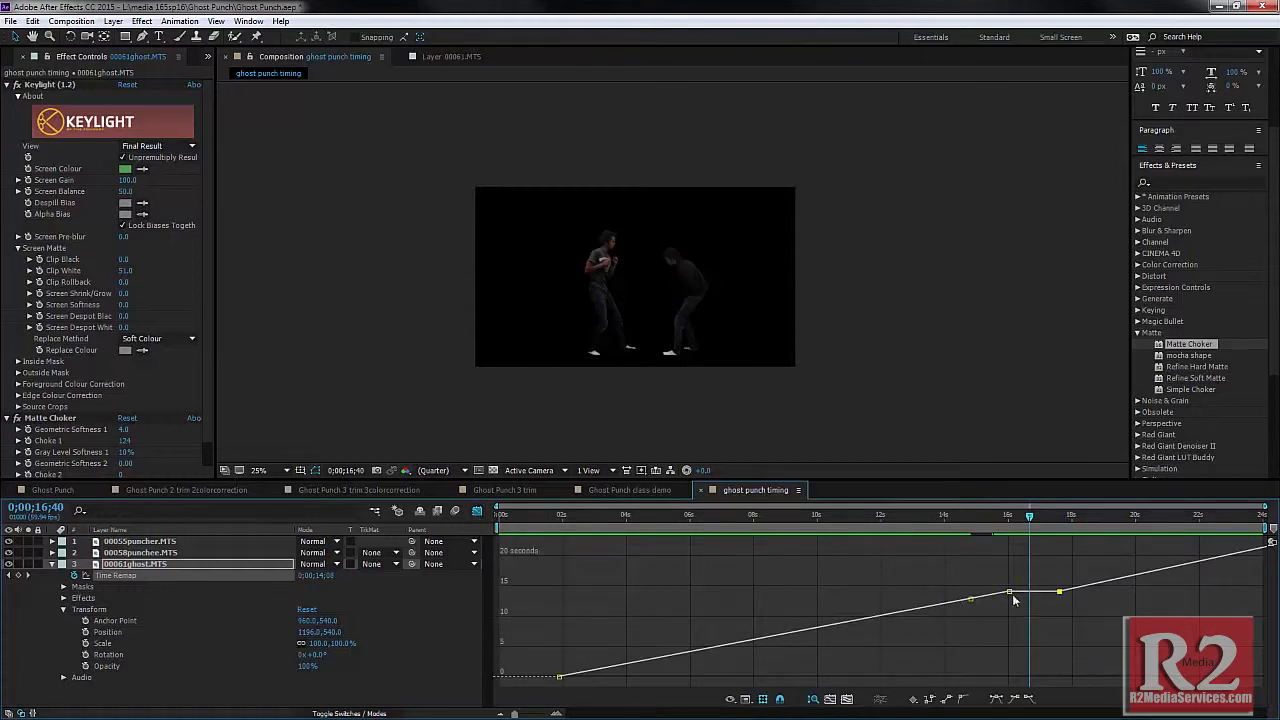
mouse_move(1022, 594)
mouse_move(1032, 521)
left_mouse_down()
mouse_move(1054, 518)
mouse_move(1013, 518)
left_mouse_up()
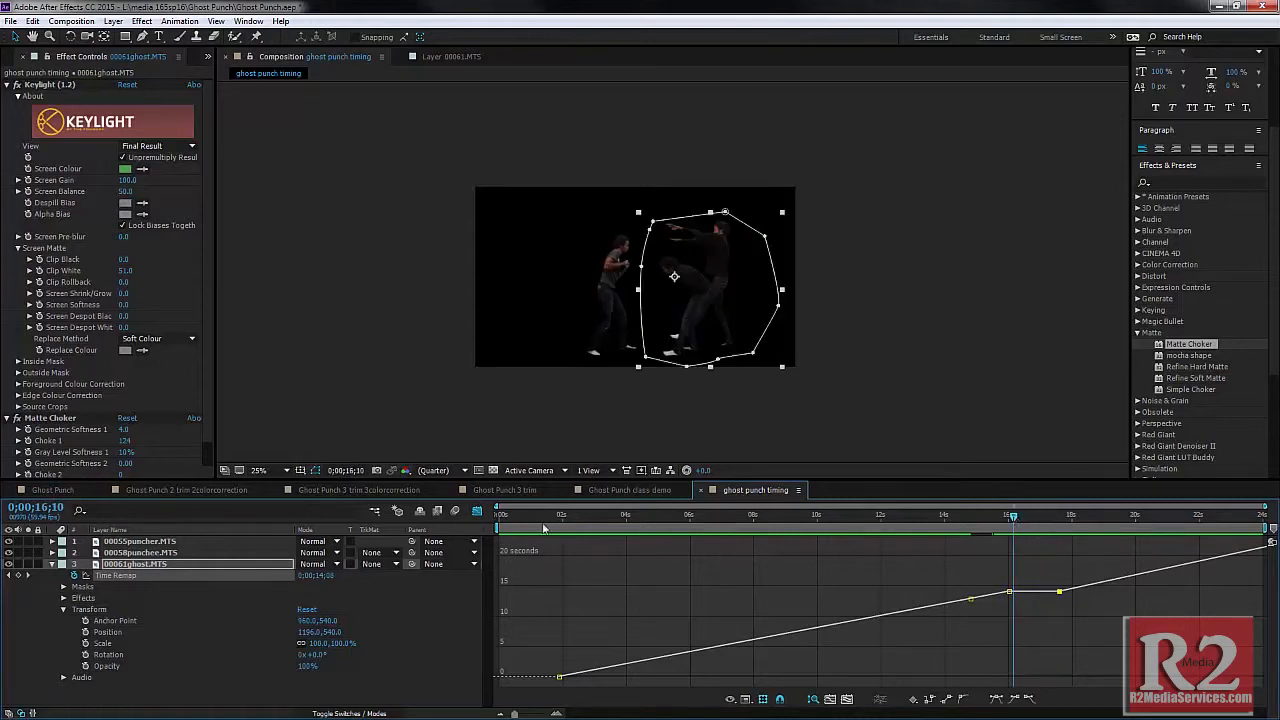
left_click(477, 512)
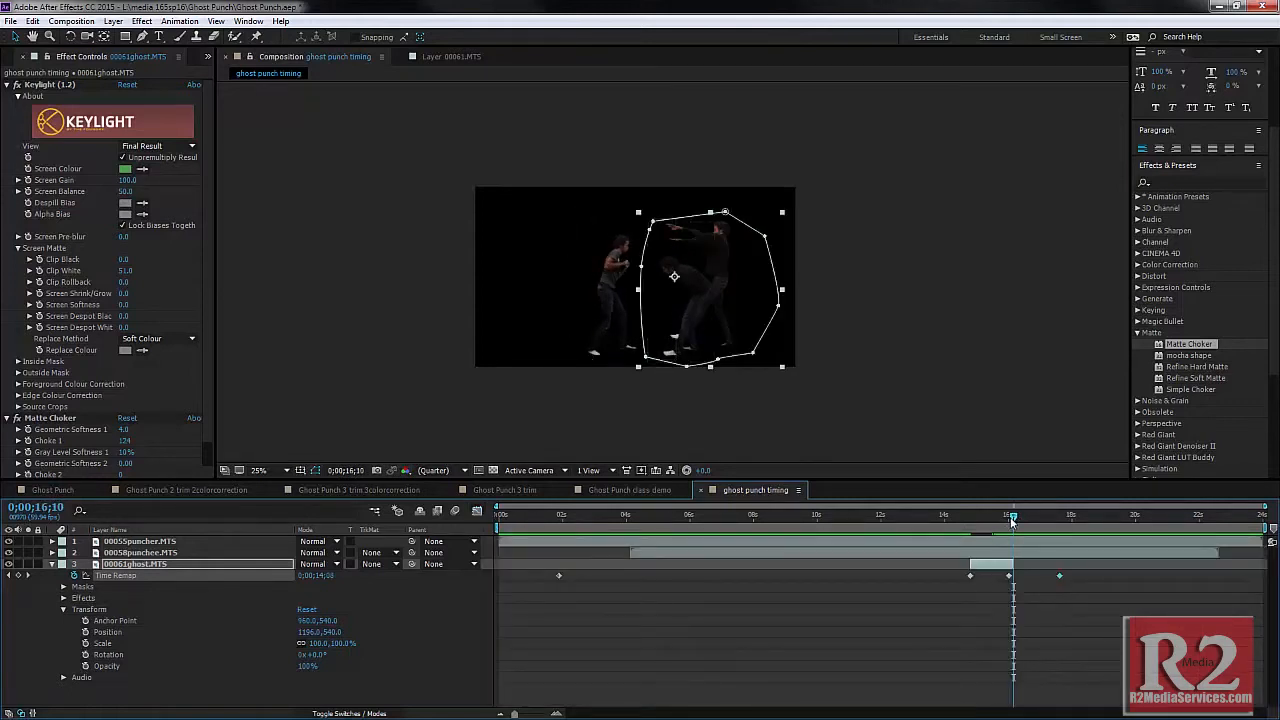
Move the copied Time Remap keyframe to just before the 24-second mark and extend the ghost layer's out point to match it
left_click_drag(1012, 518, 1257, 591)
left_click(1010, 564)
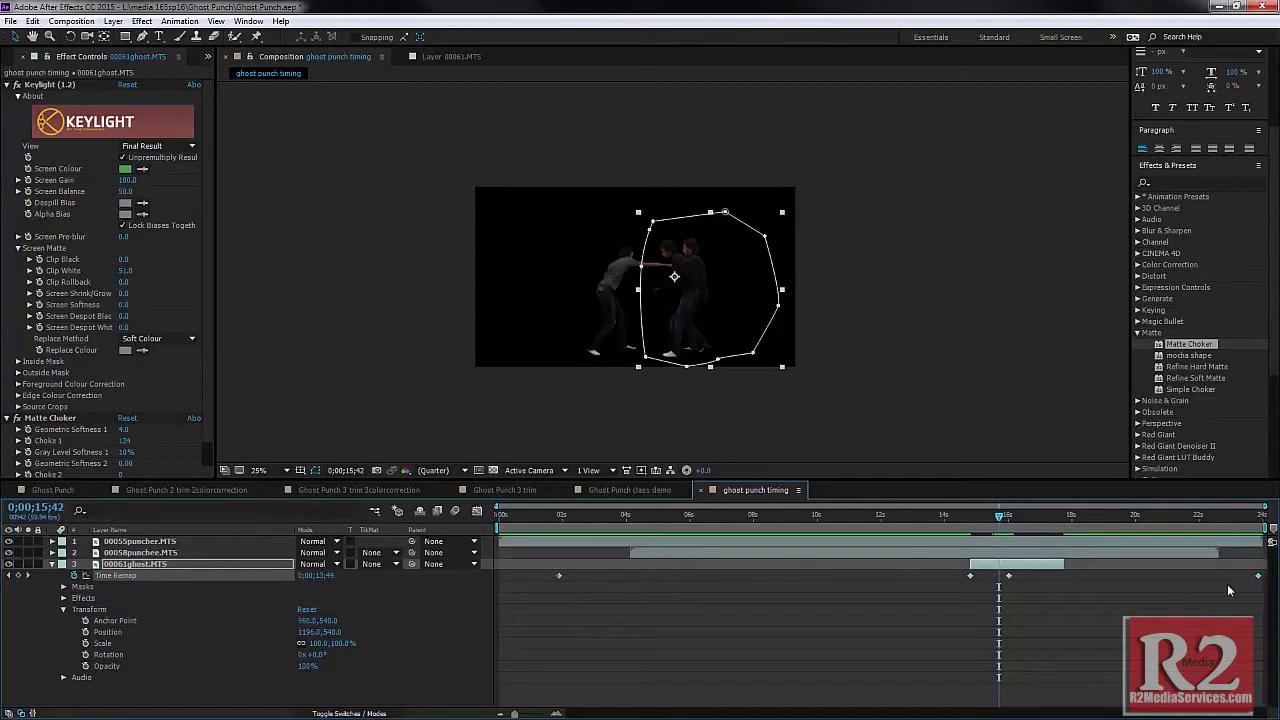
left_click(1063, 566)
left_click_drag(1063, 566, 1245, 566)
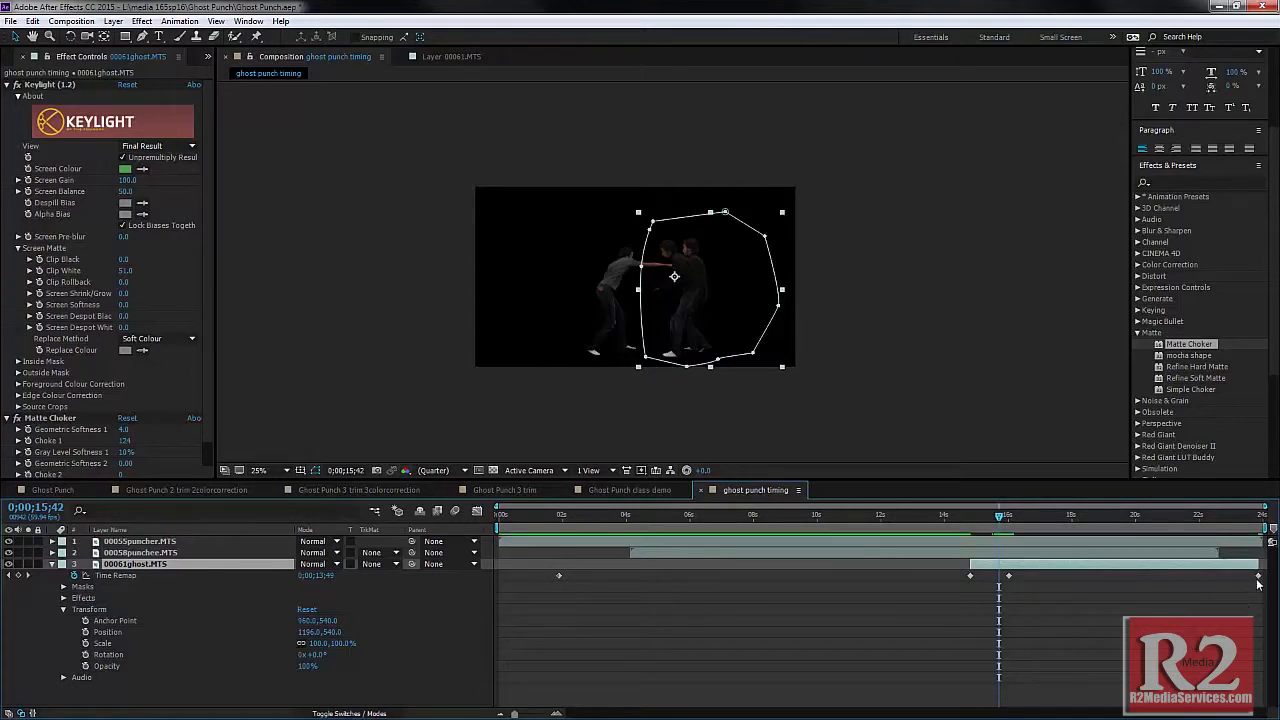
Move the current time back to 0;00;14;07 and save the project
left_click_drag(1250, 519, 948, 558)
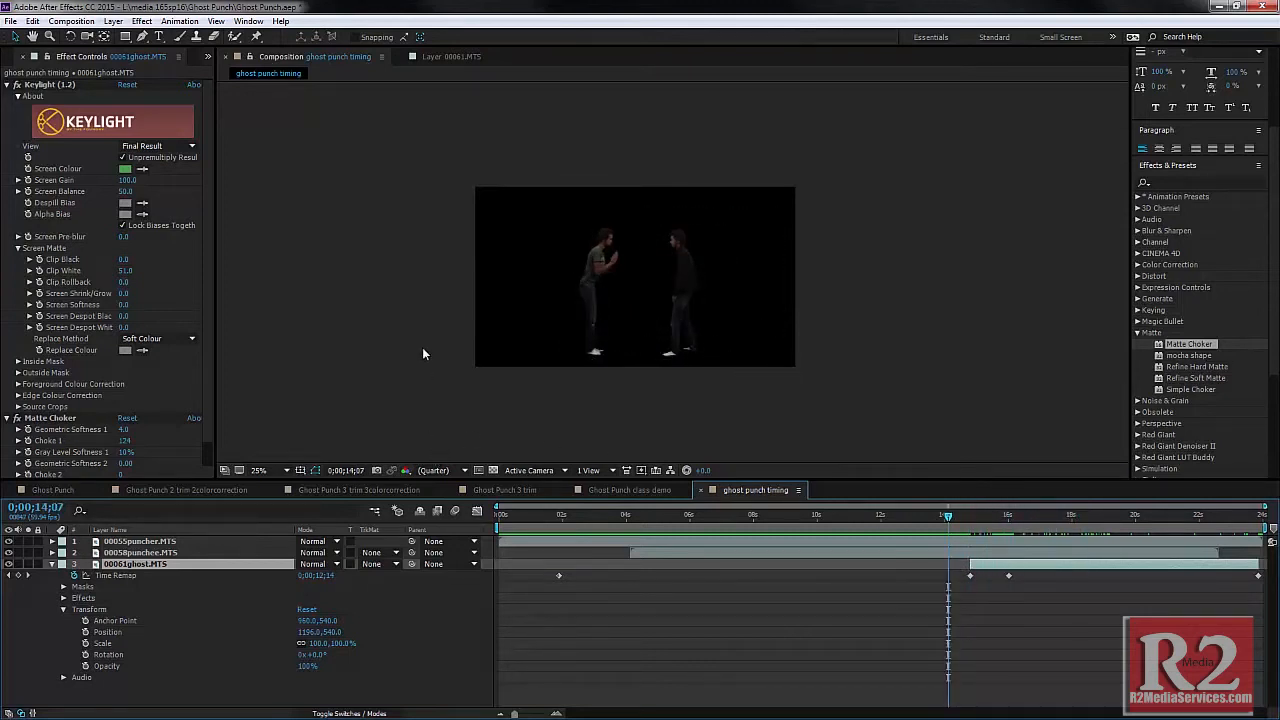
left_click(10, 21)
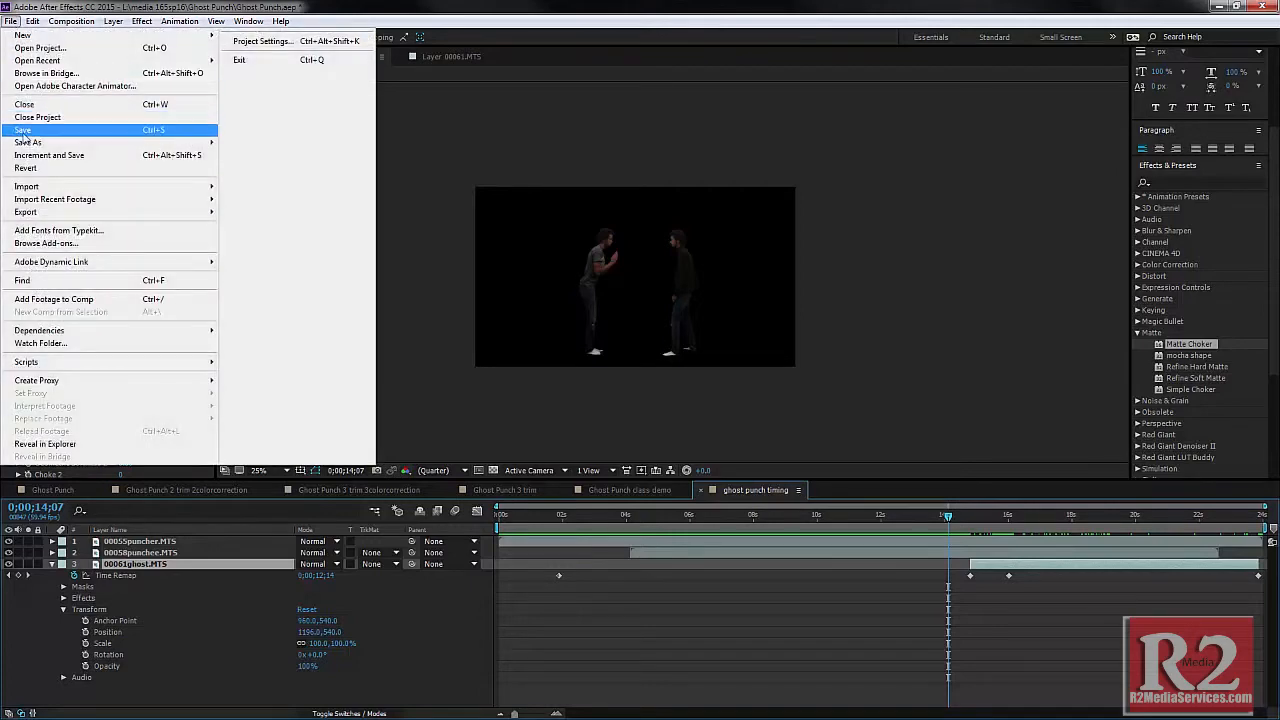
left_click(25, 134)
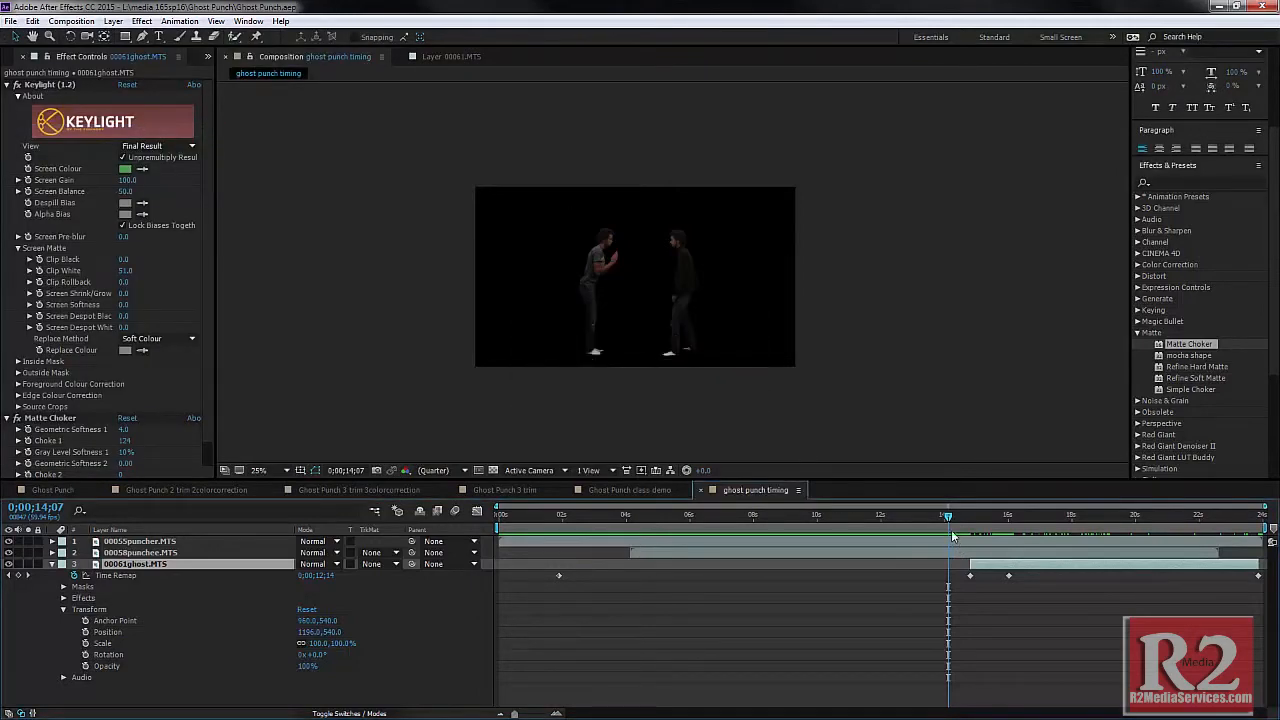
Set the current time to 0;00;15;37, collapse the ghost layer's properties and select the 00058punchee.MTS layer
left_click_drag(949, 521, 996, 548)
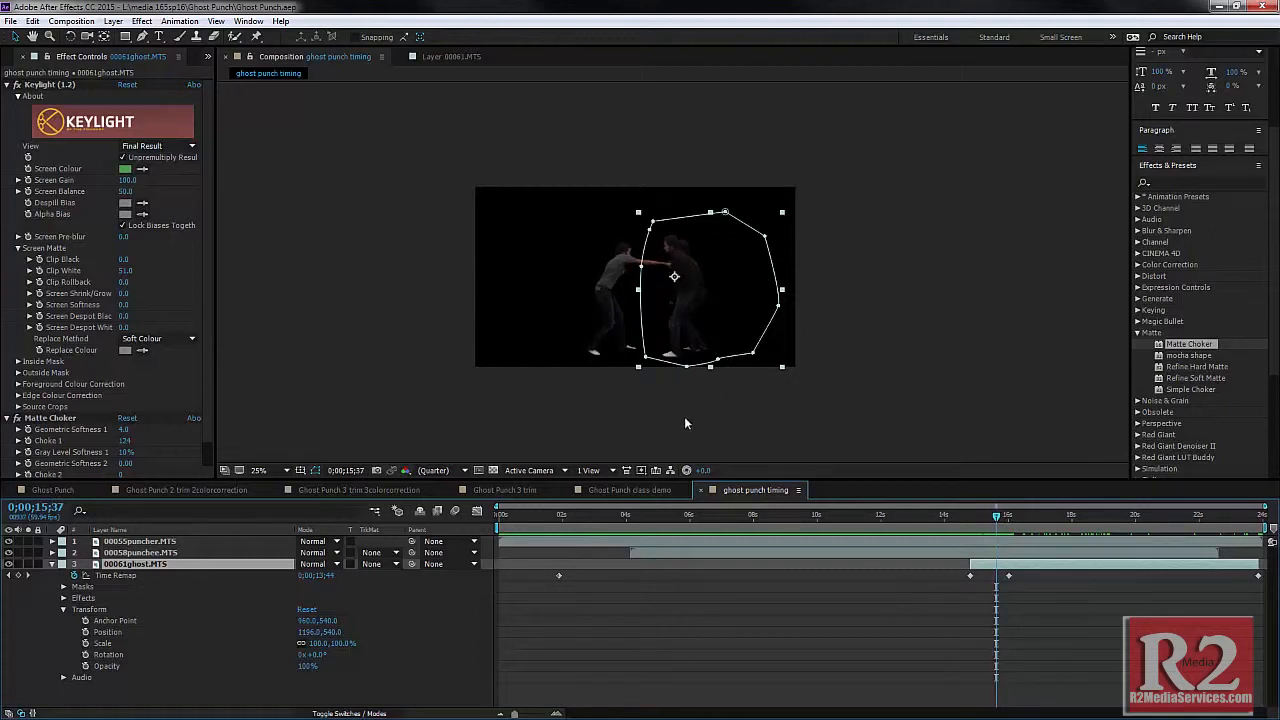
left_click(52, 564)
left_click(138, 553)
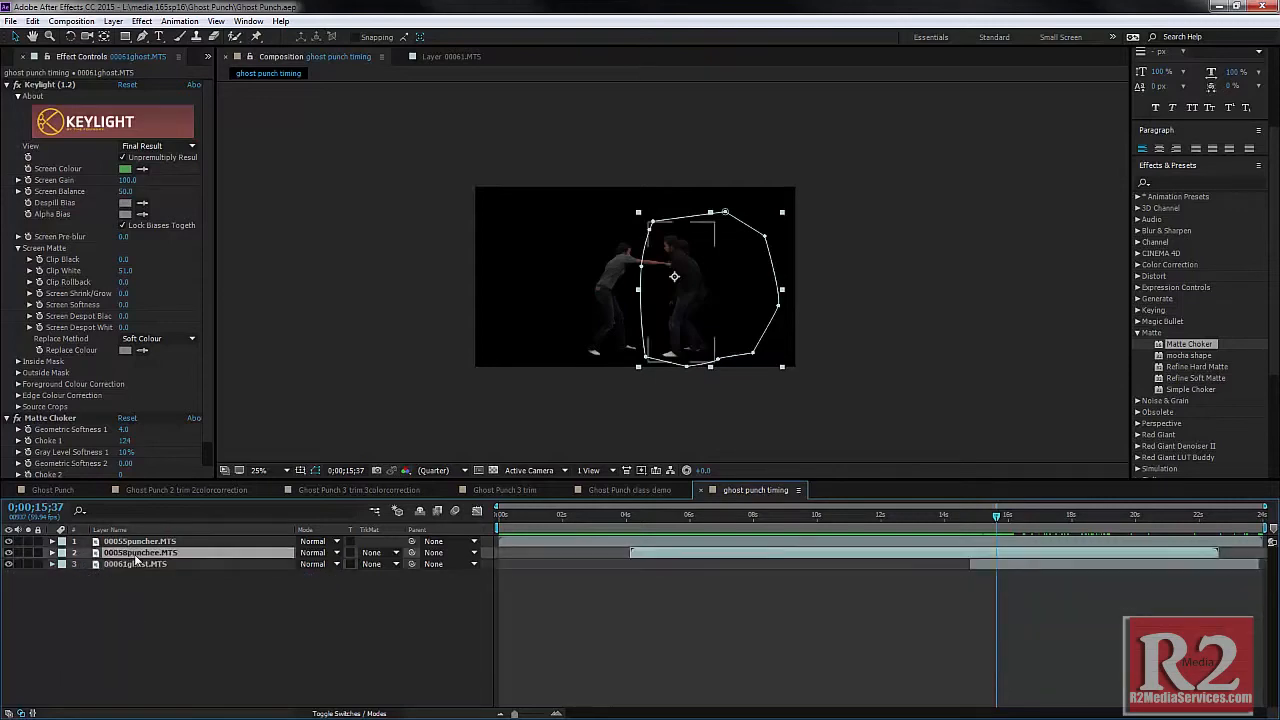